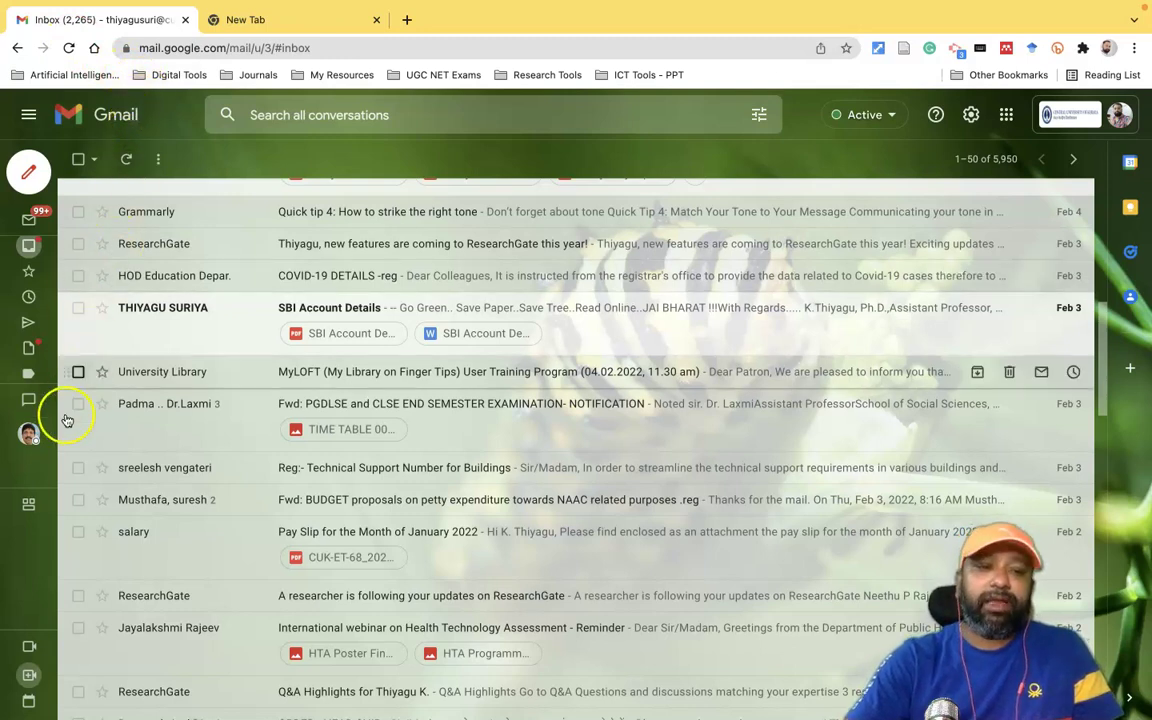
Step: Expand Gmail's collapsed left rail so Mail, Chat, Spaces and Meet are listed
mouse_move(31, 640)
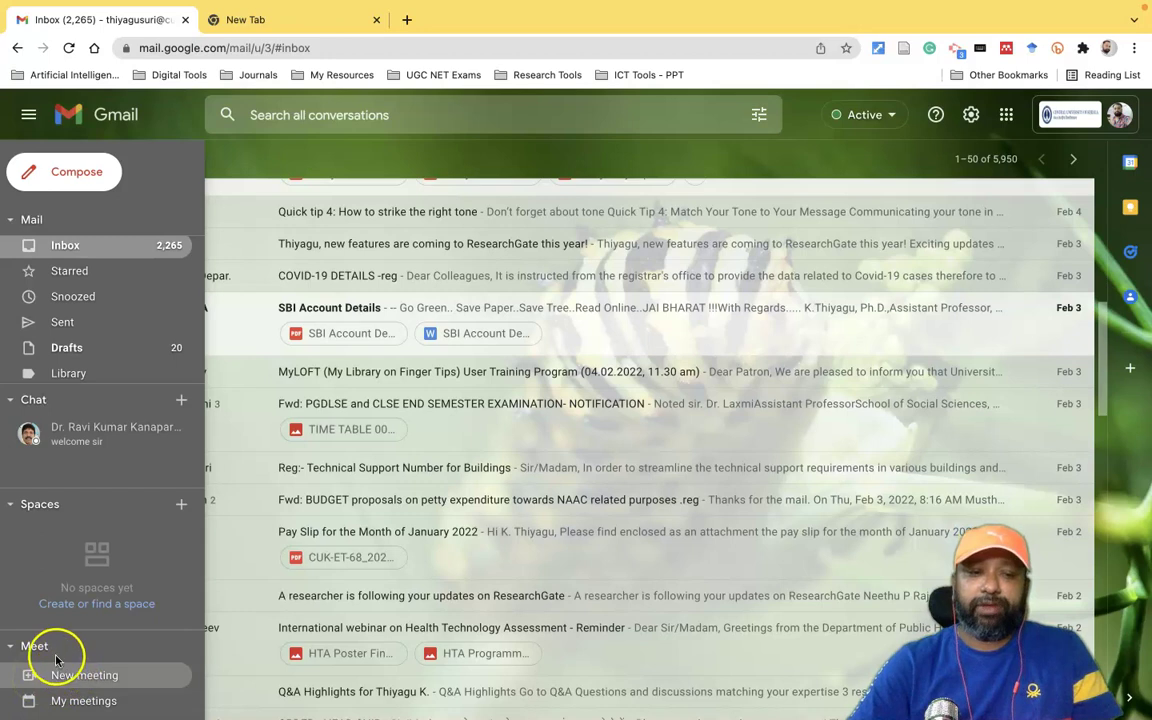
Step: Create a new Meet meeting from Gmail and join it from the 'Share your new meeting' page
click(77, 679)
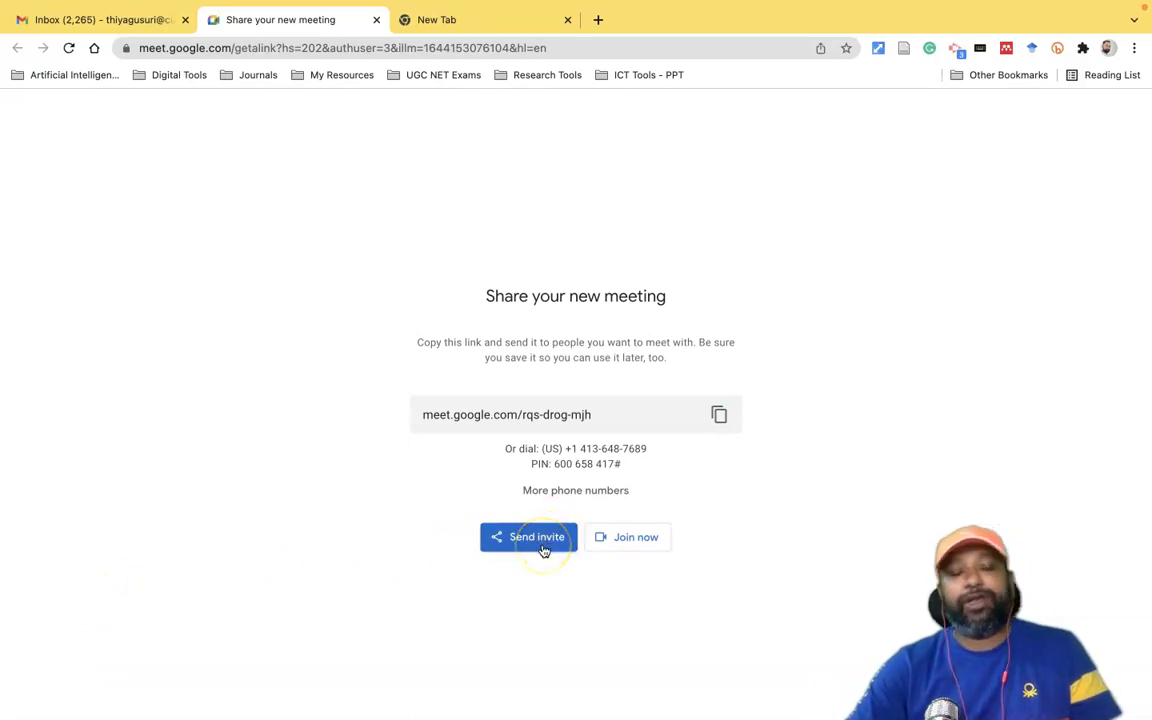
click(629, 544)
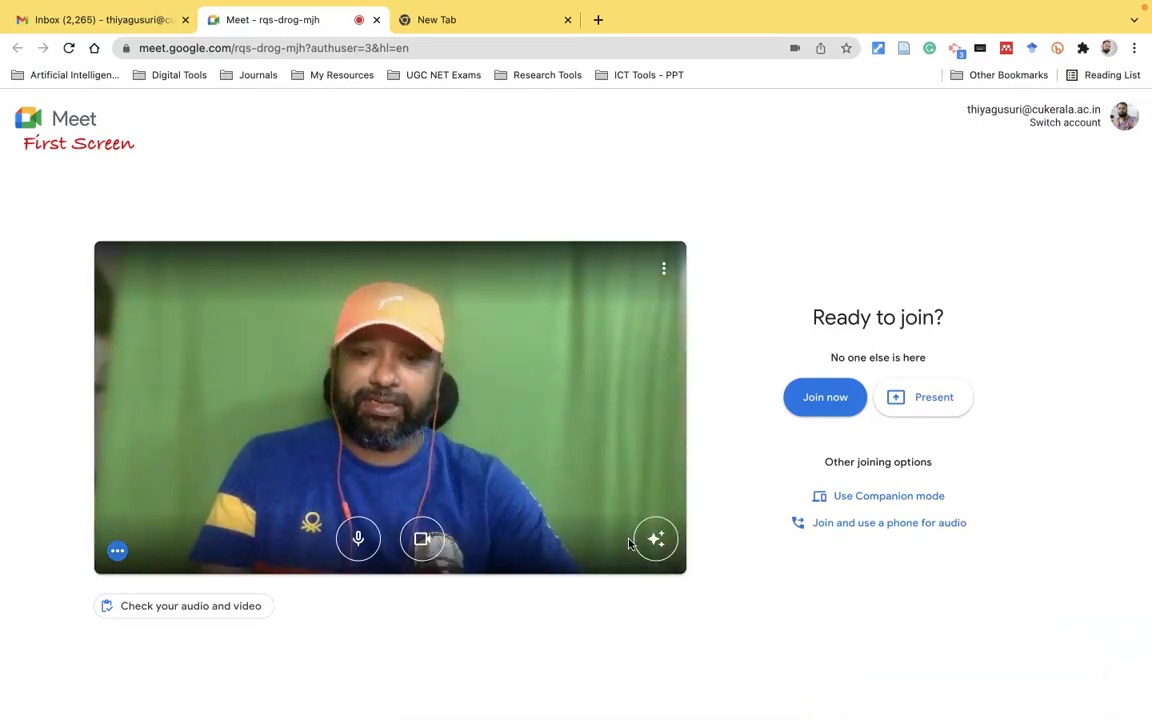
Step: Turn off the camera and microphone on the rqs-drog-mjh pre-join screen, then join as host
click(420, 541)
click(358, 539)
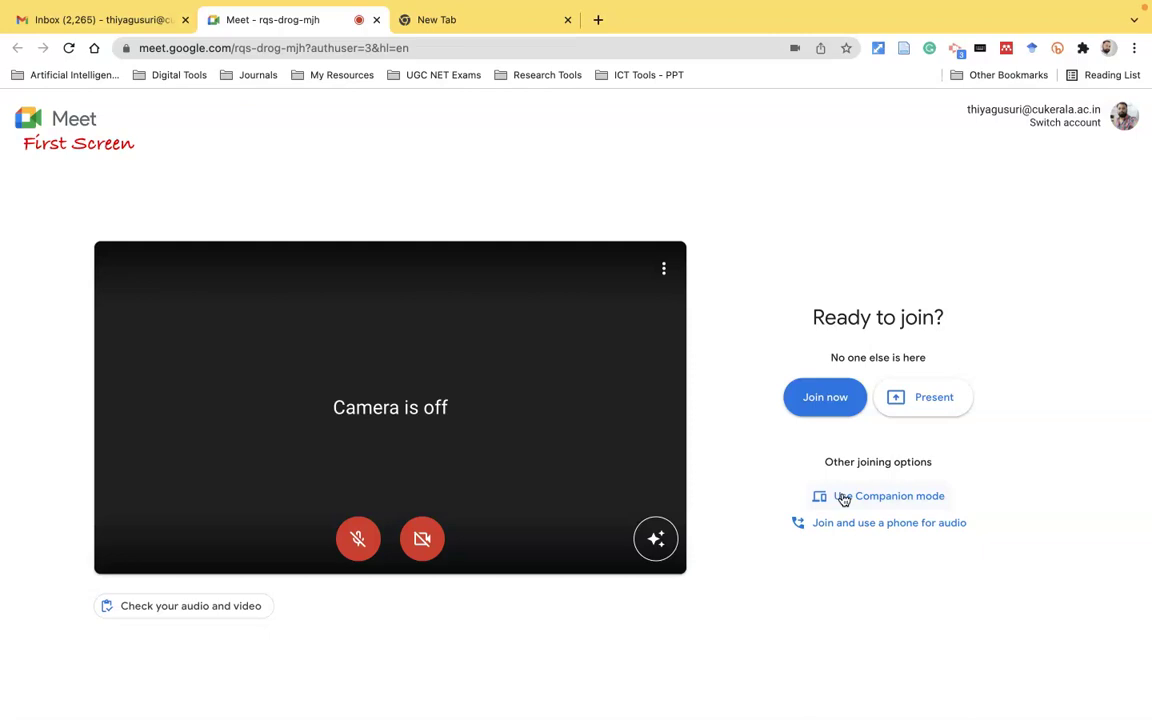
click(836, 493)
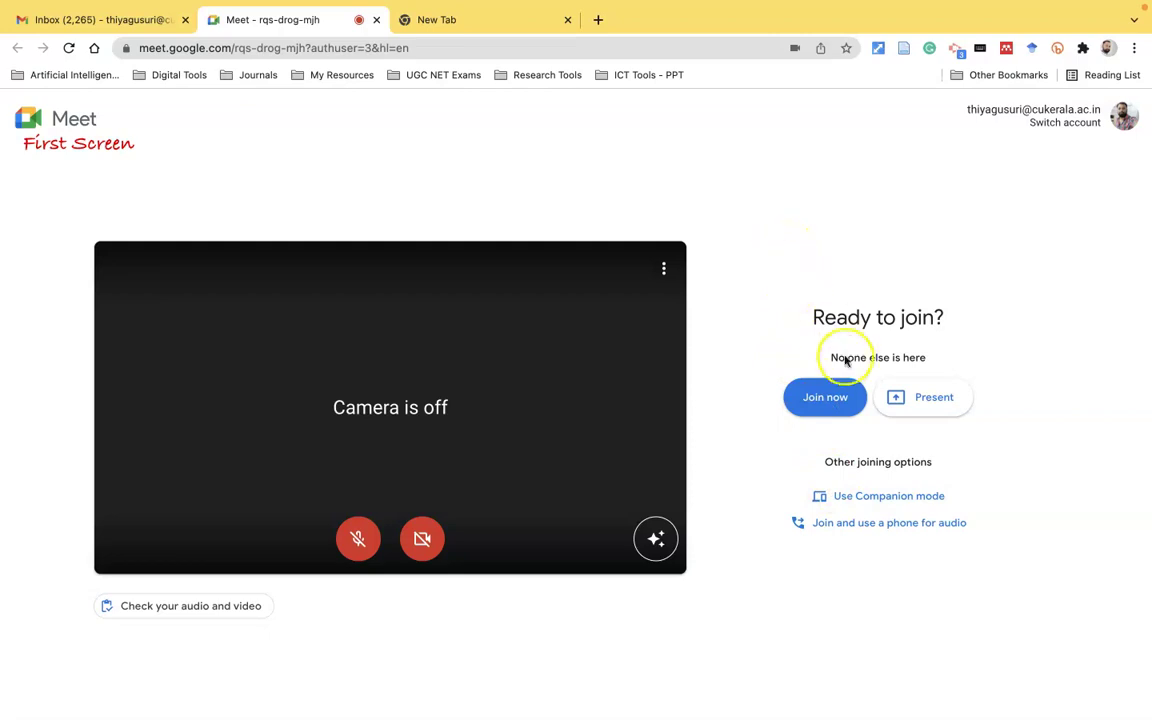
click(828, 403)
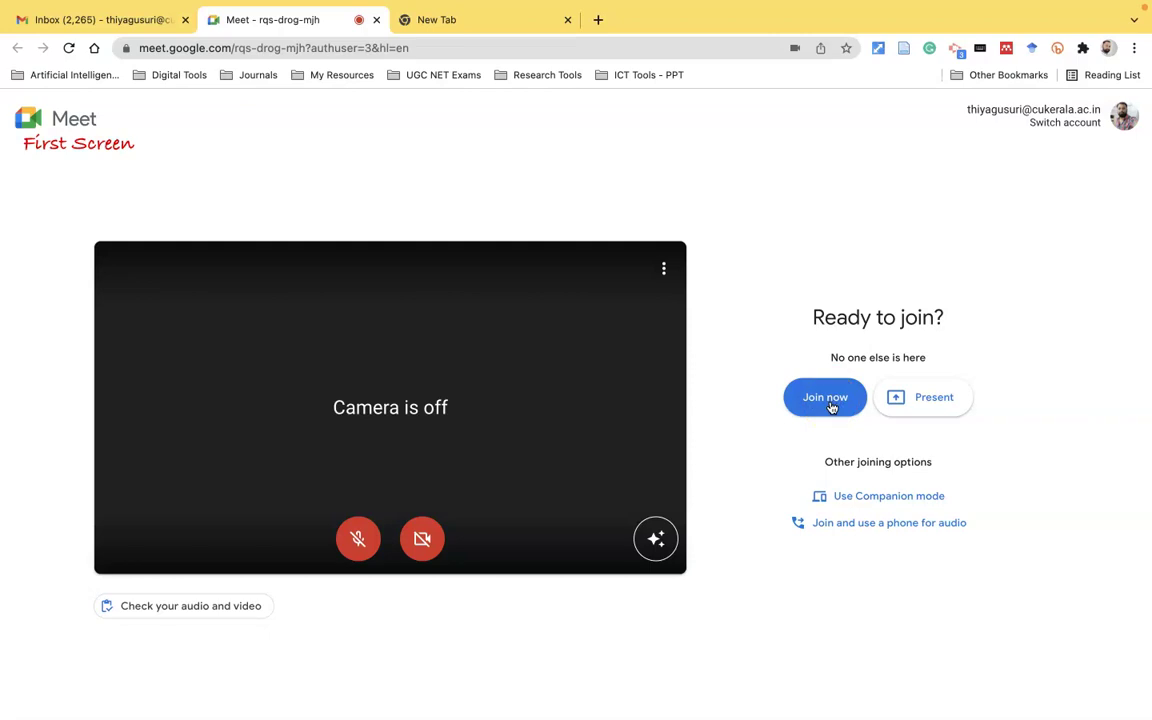
Step: Join the rqs-drog-mjh call as host and select its meeting URL in the address bar
click(830, 407)
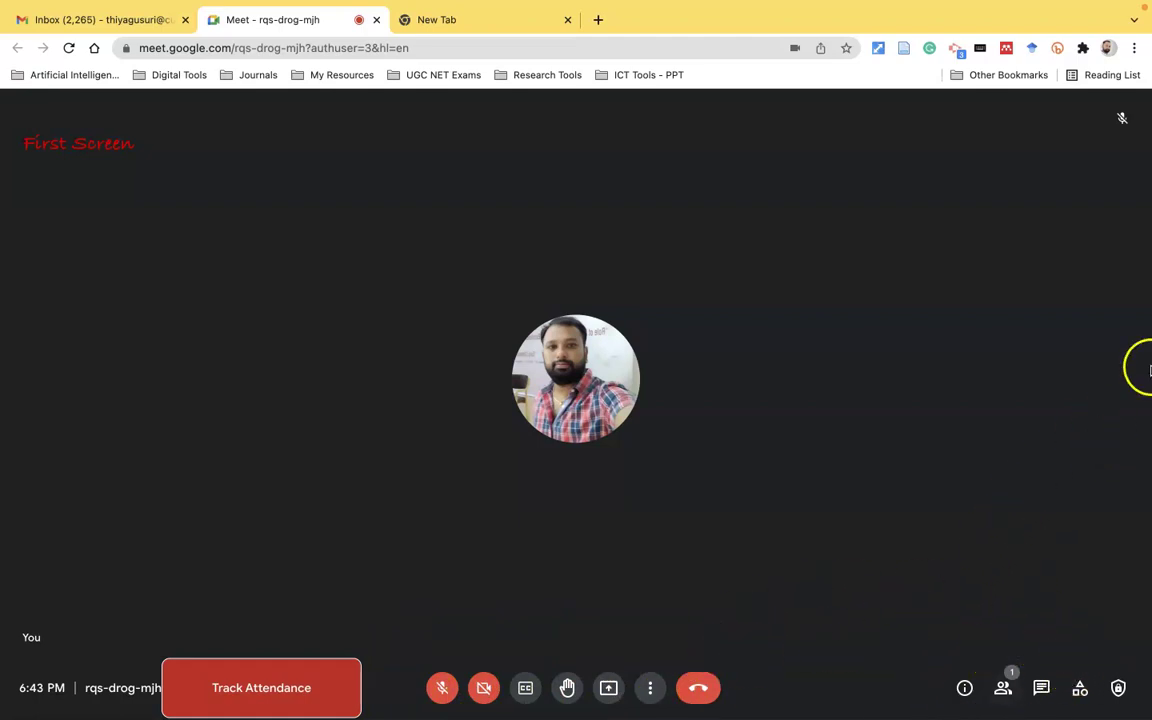
click(215, 68)
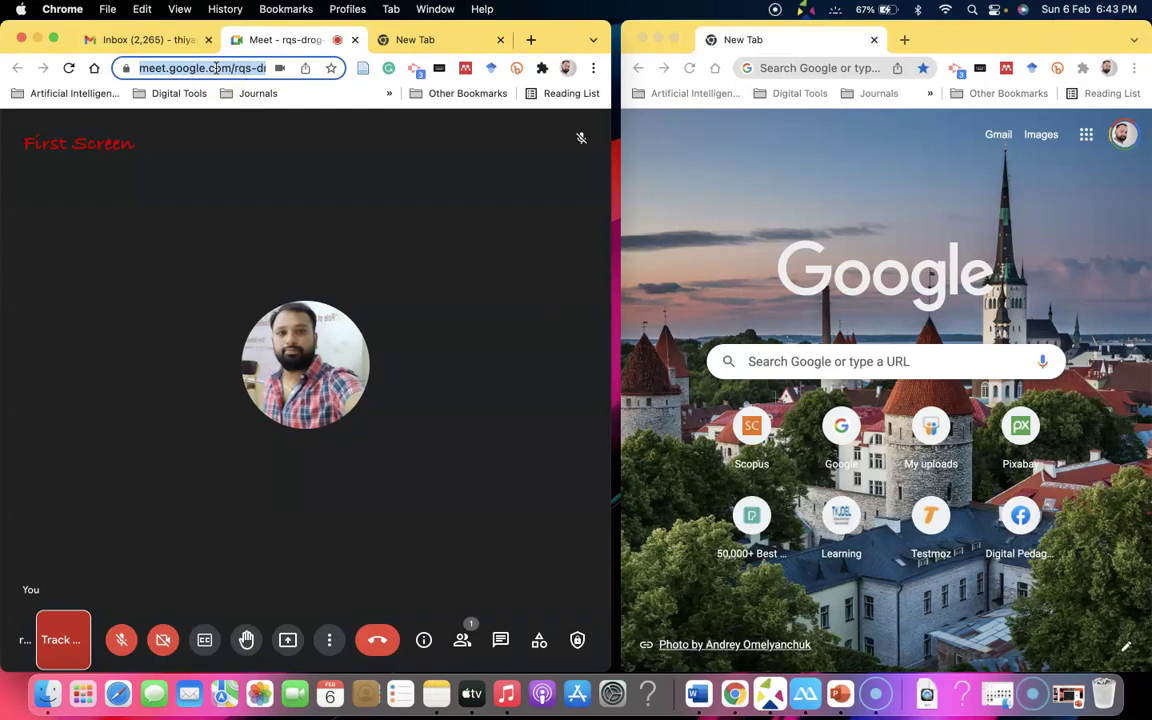
Step: Load the copied rqs-drog-mjh link in the second browser window and widen that window slightly
click(685, 35)
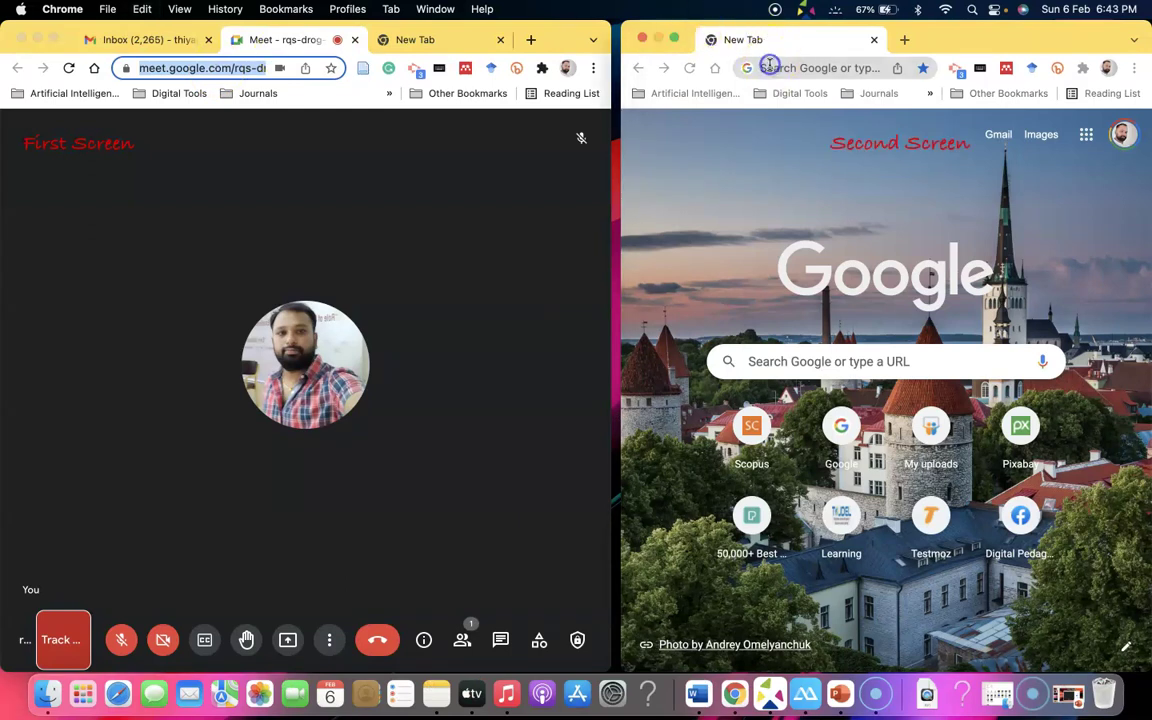
click(769, 66)
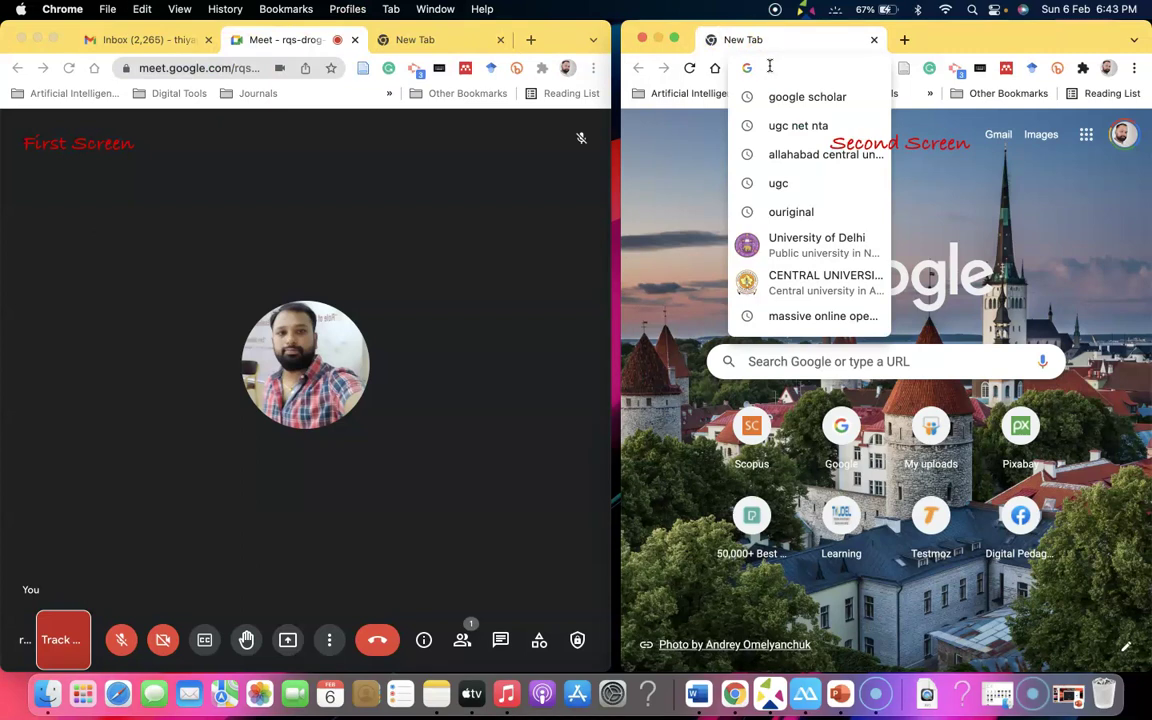
key(super+v)
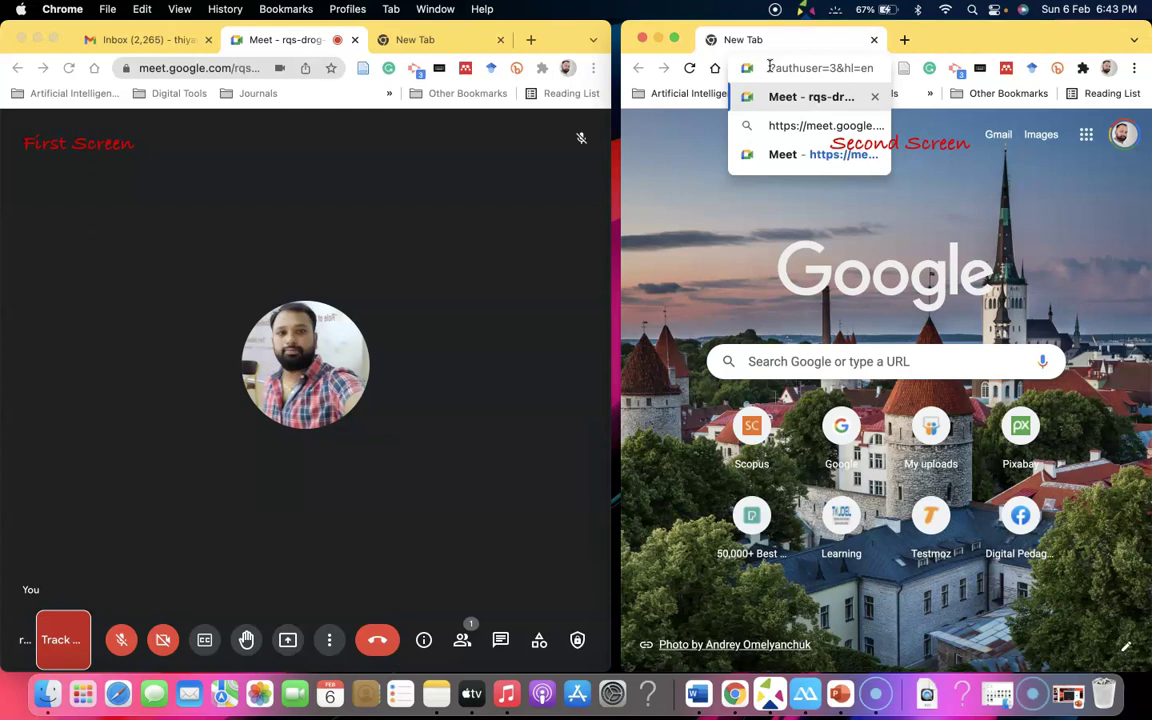
key(Return)
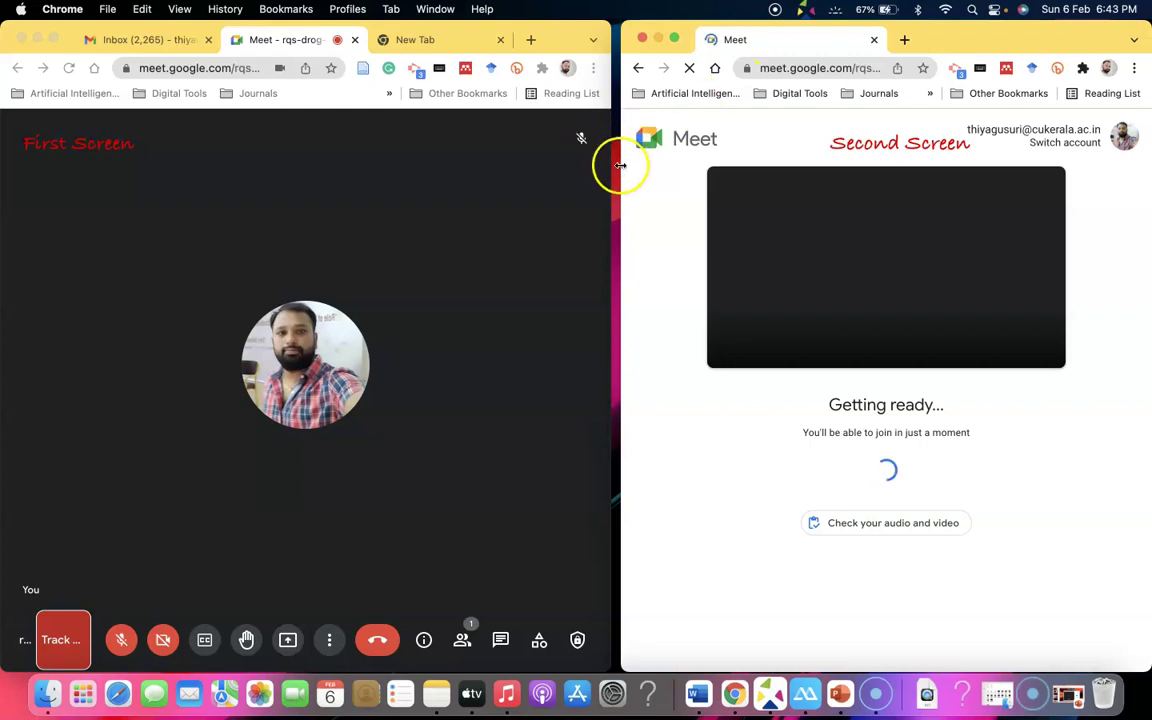
drag(620, 165, 616, 169)
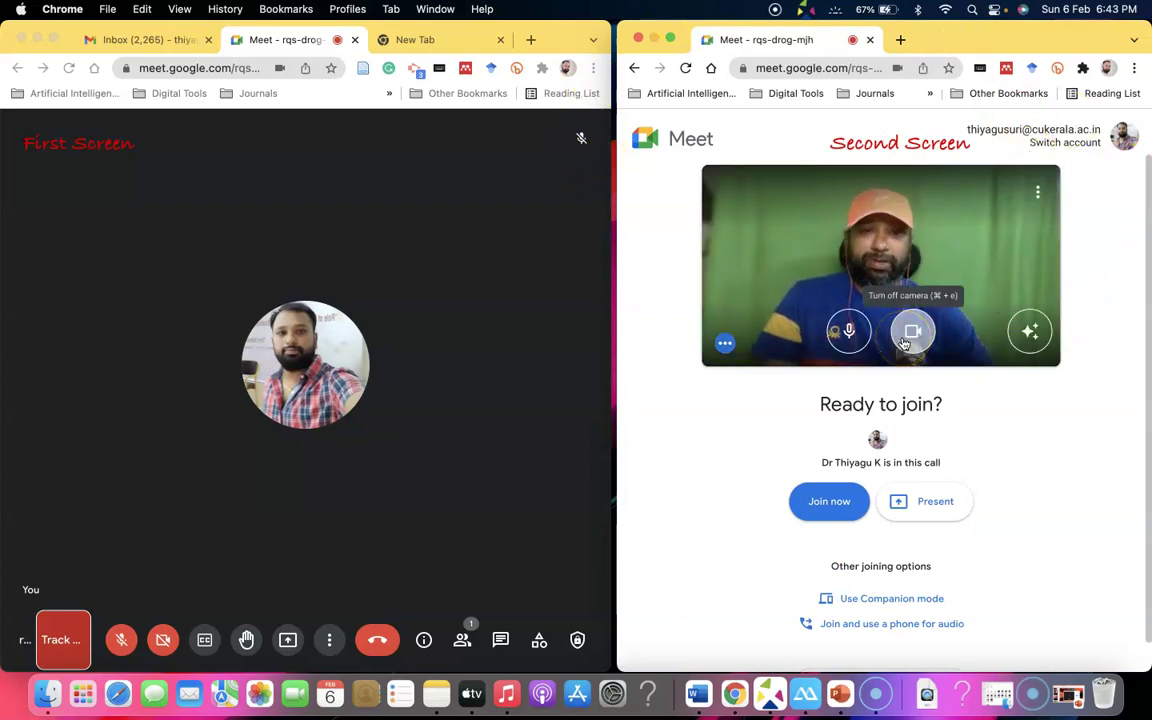
Step: Mute the mic and camera in the second window and enter the call in Companion mode
click(848, 331)
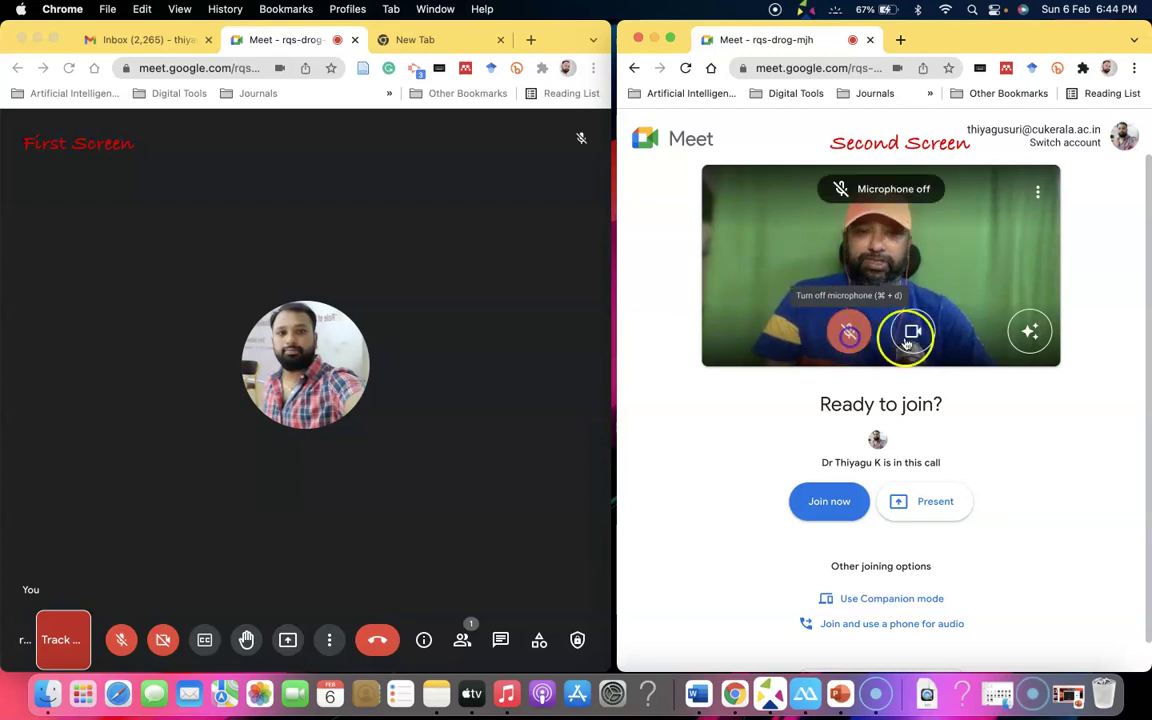
click(913, 336)
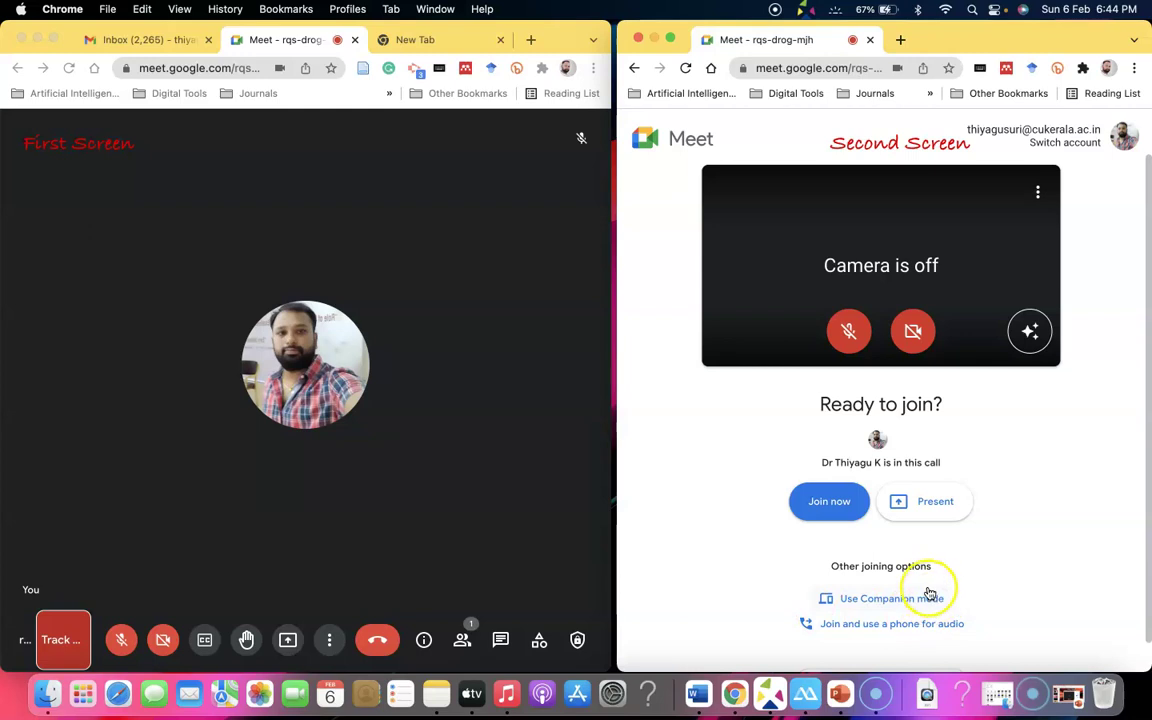
click(864, 602)
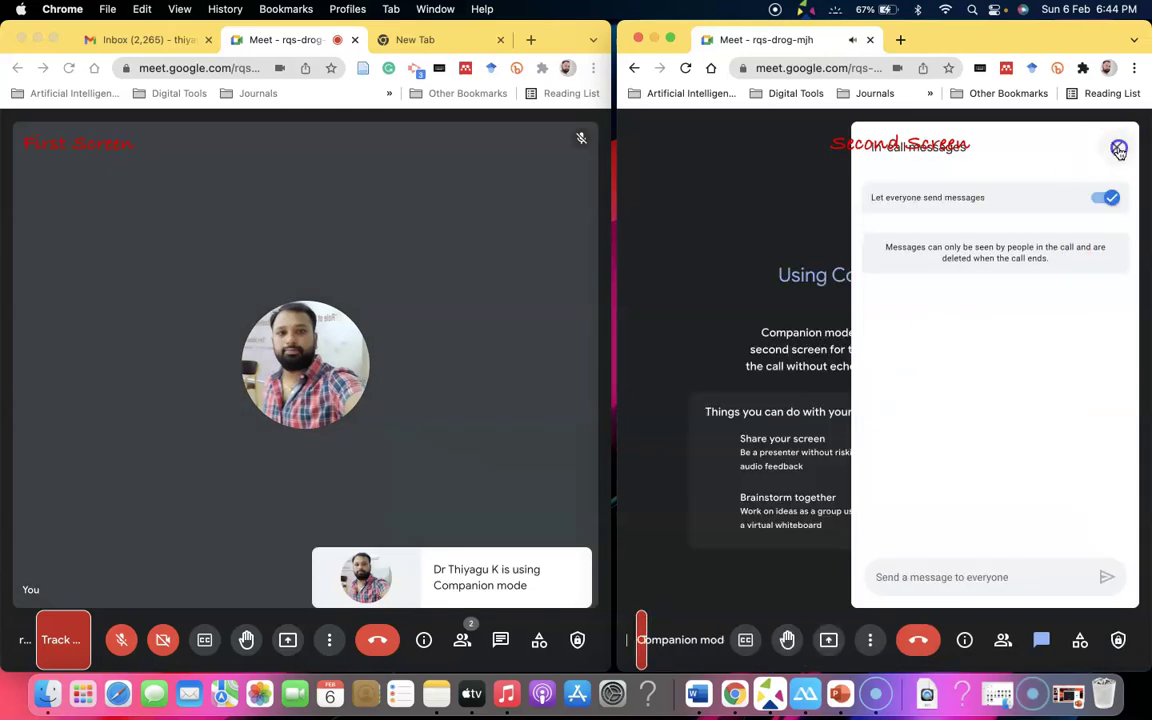
Step: Close the companion window's side panel and resize both Meet windows to meet at mid-screen
click(1114, 149)
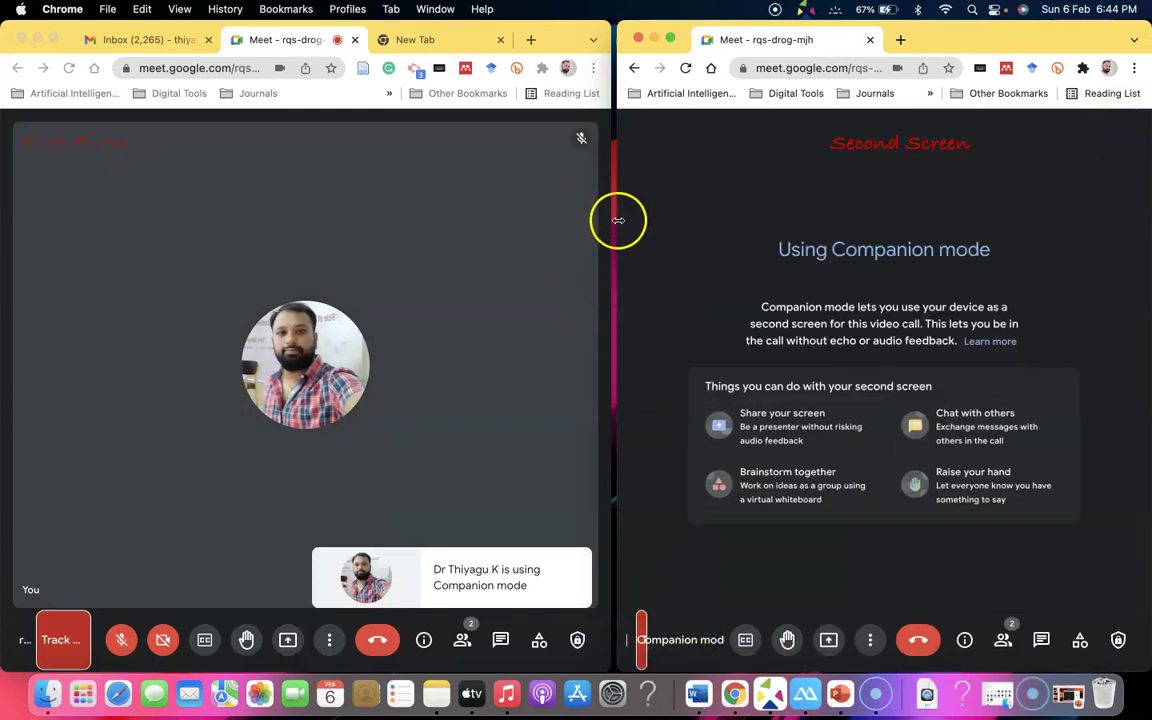
drag(564, 225, 67, 230)
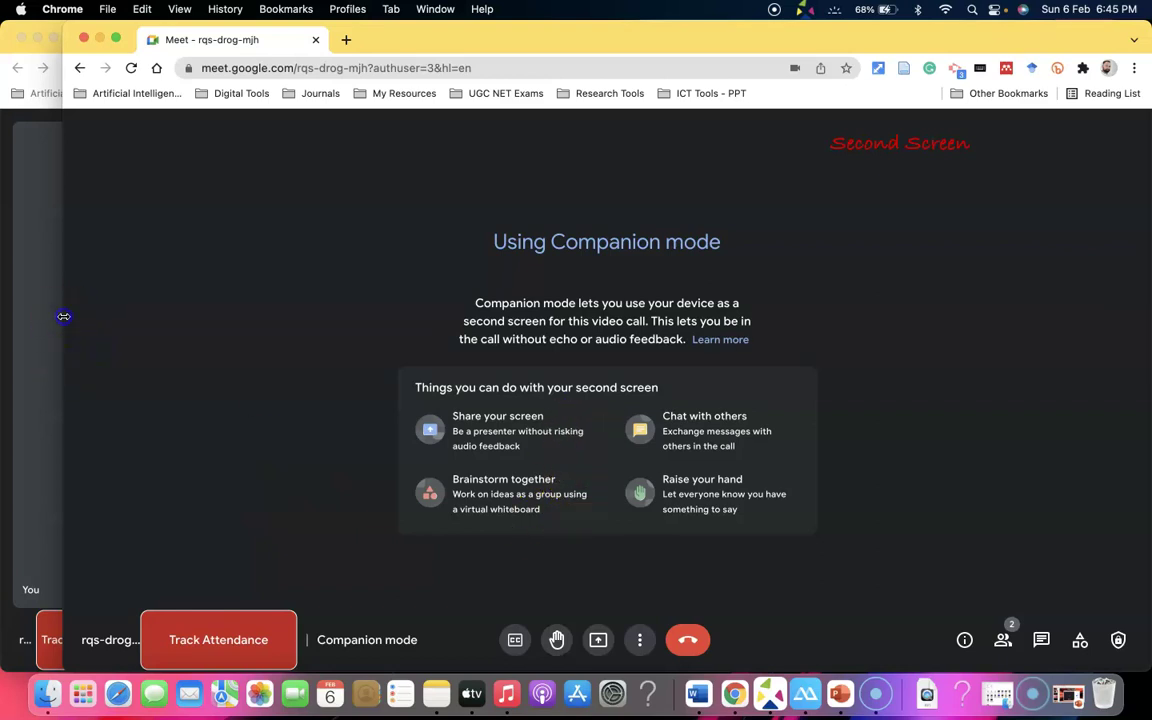
mouse_move(63, 316)
mouse_down()
mouse_move(622, 314)
mouse_move(604, 319)
mouse_up()
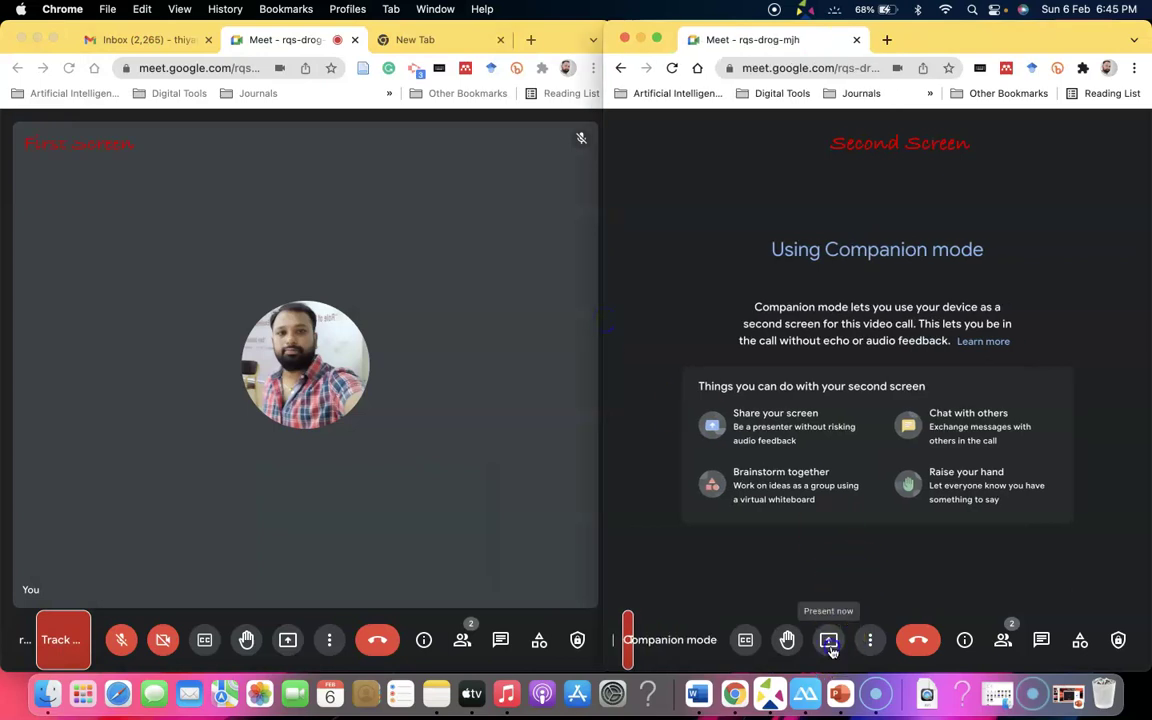
Step: Open Meet's Present options and select slide 4 of the Video Preparation Slides deck in PowerPoint
click(830, 645)
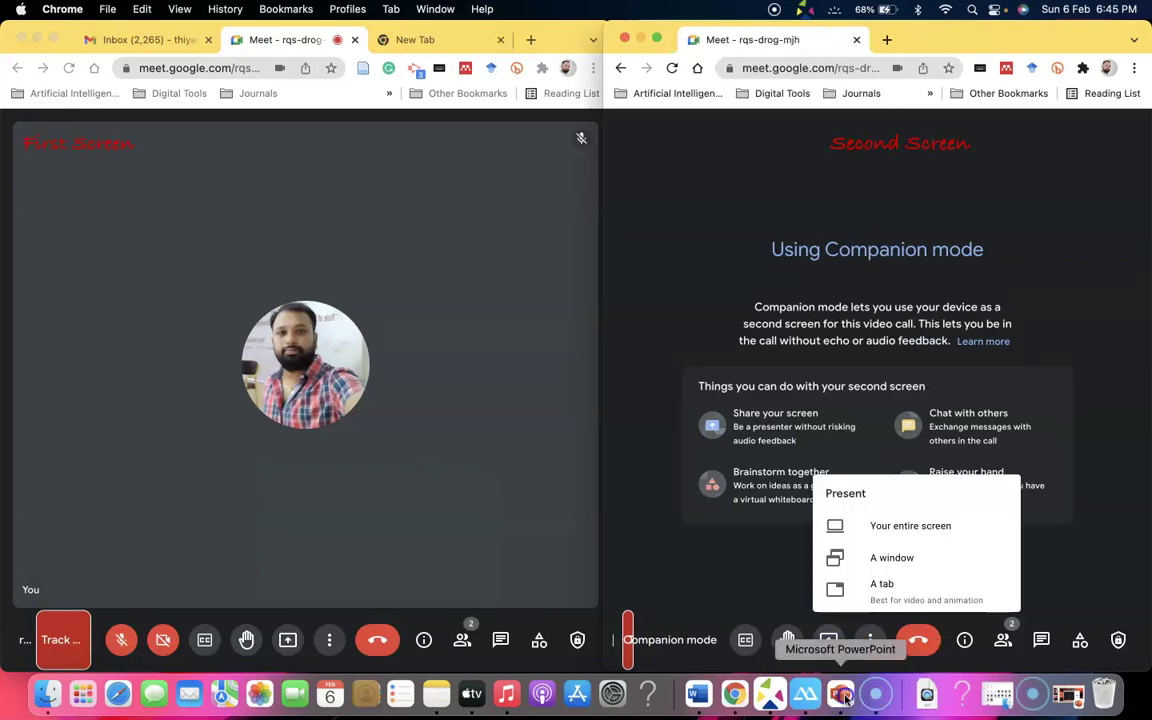
click(843, 695)
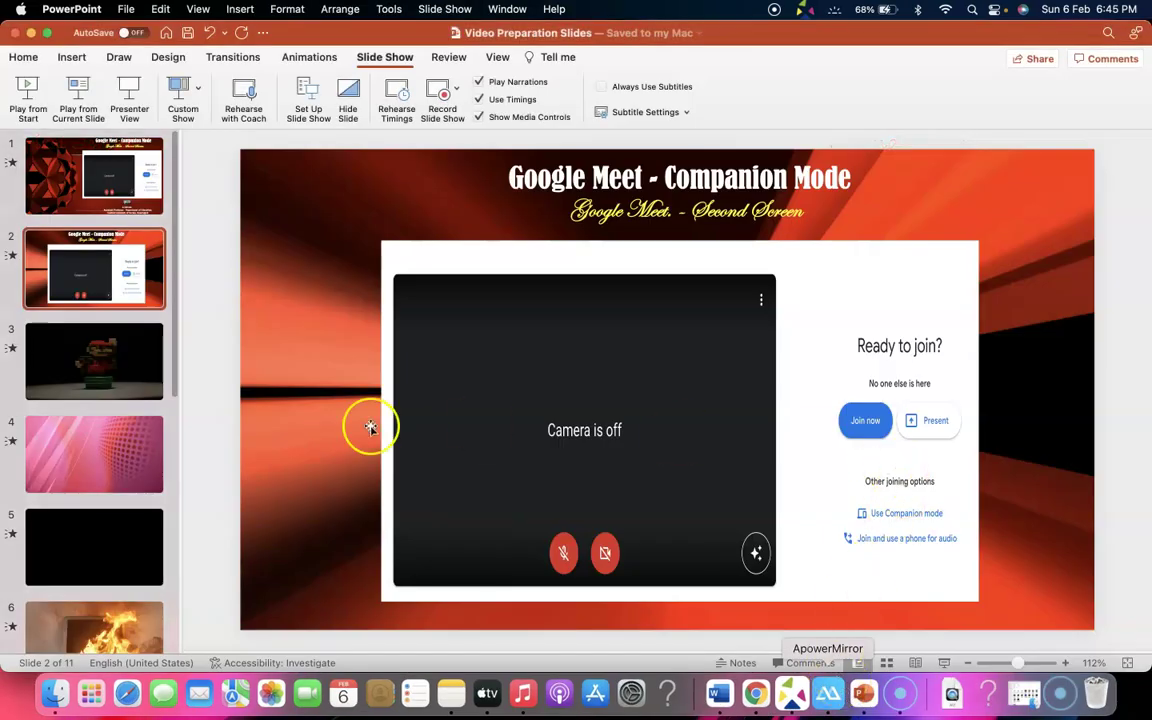
scroll(116, 400, down, 5)
click(109, 206)
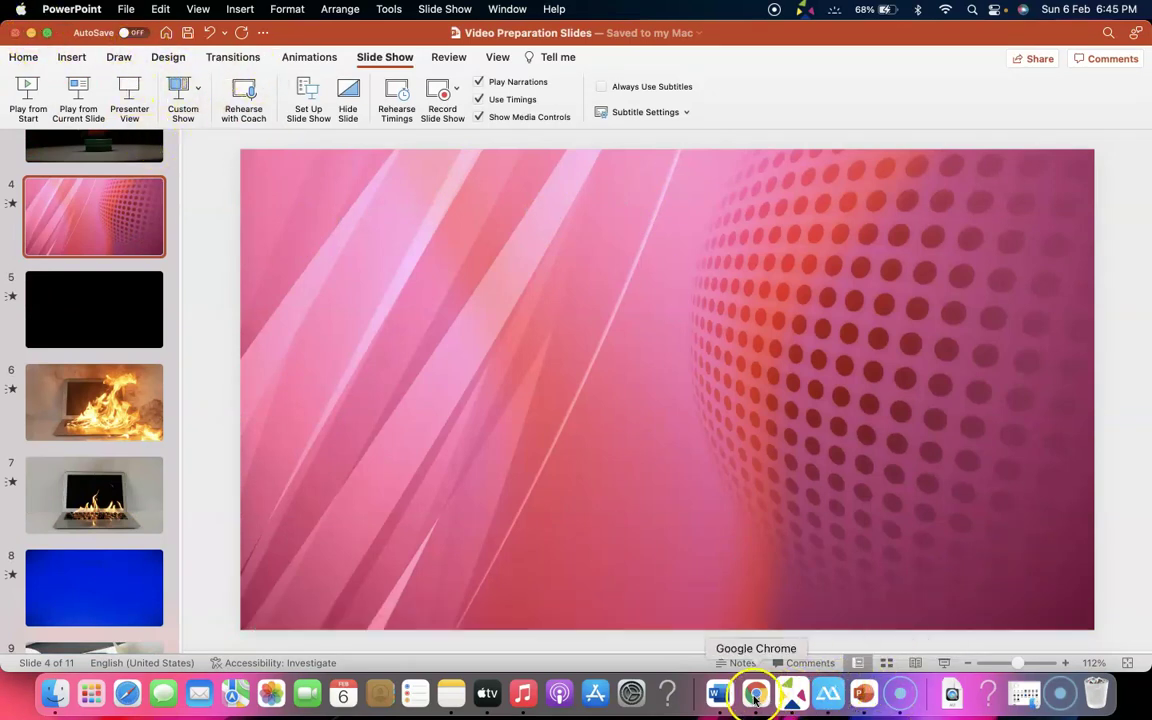
click(755, 692)
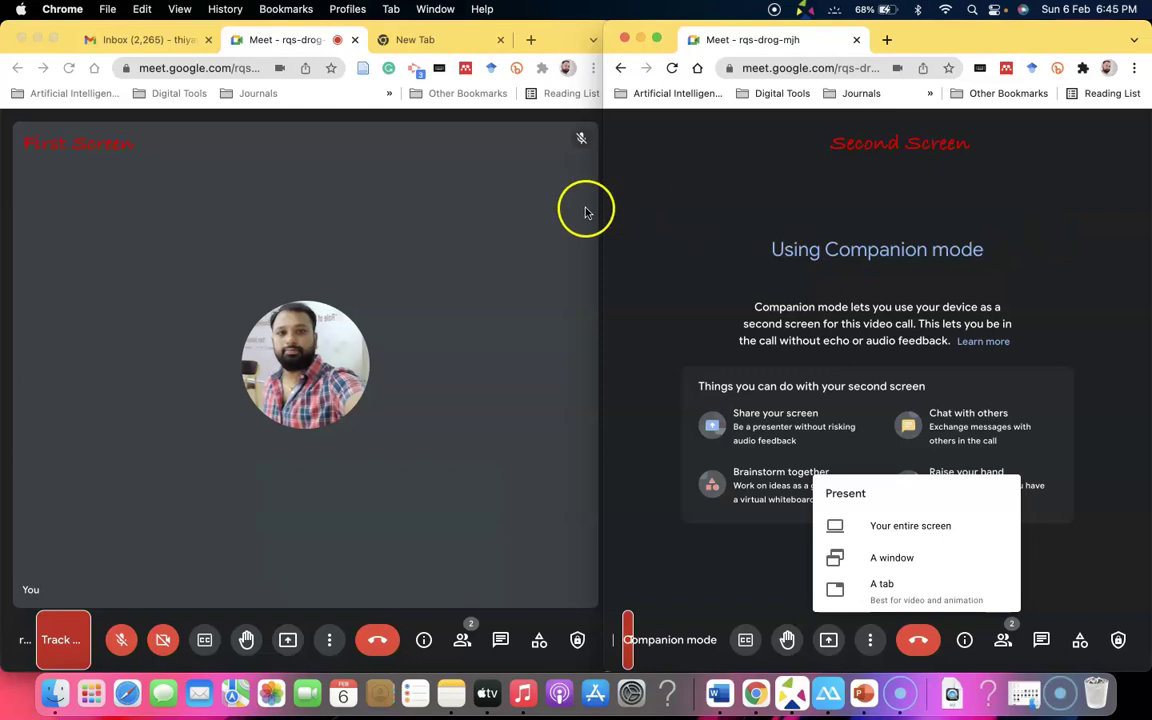
Step: Narrow the host window slightly, then share the Video Preparation Slides window via Present now > A window
click(541, 116)
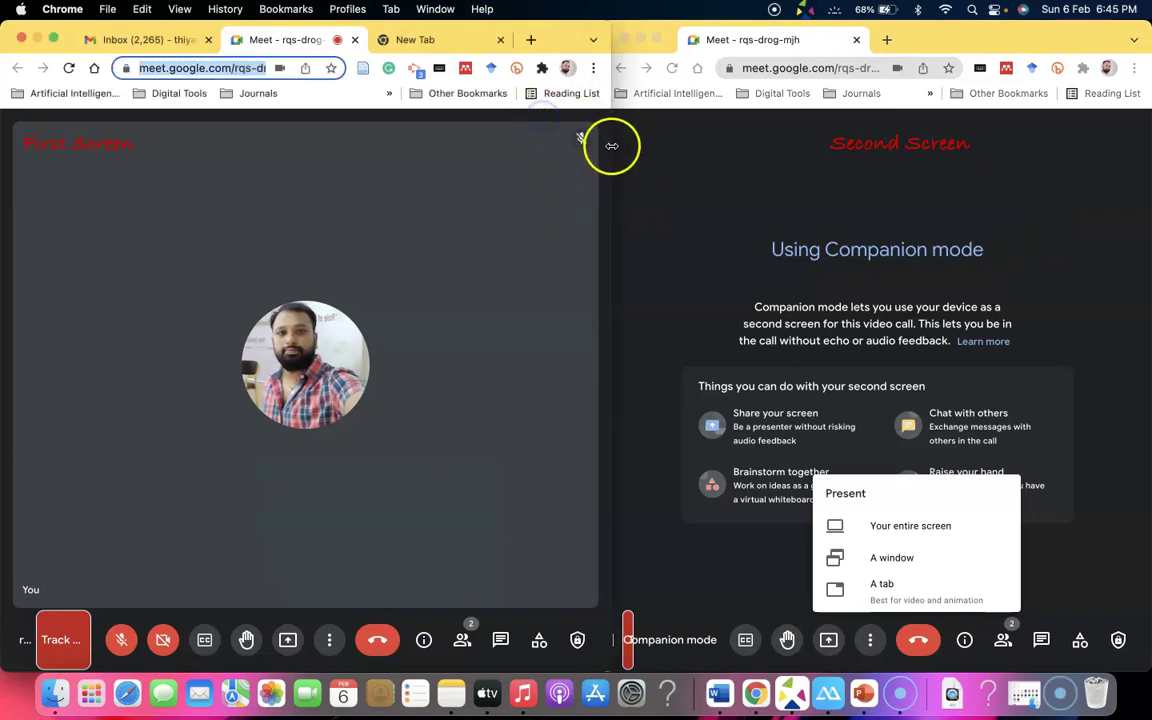
mouse_move(598, 159)
mouse_down()
mouse_move(562, 159)
mouse_move(595, 160)
mouse_up()
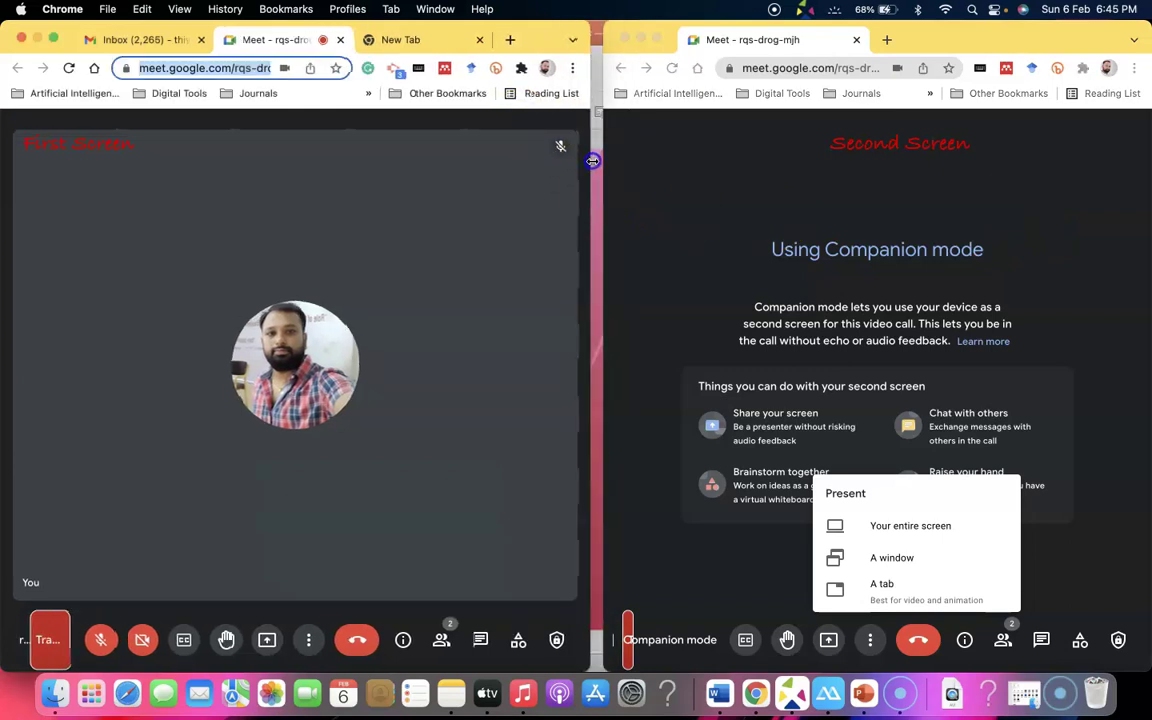
click(887, 562)
click(889, 564)
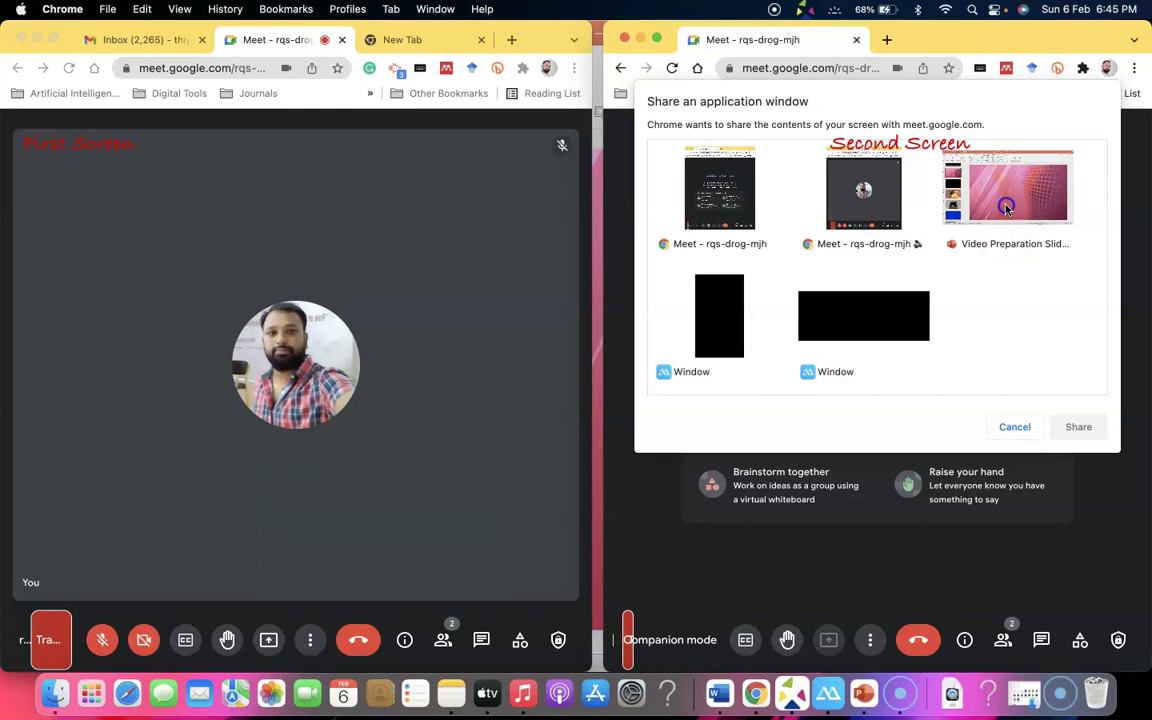
click(1014, 205)
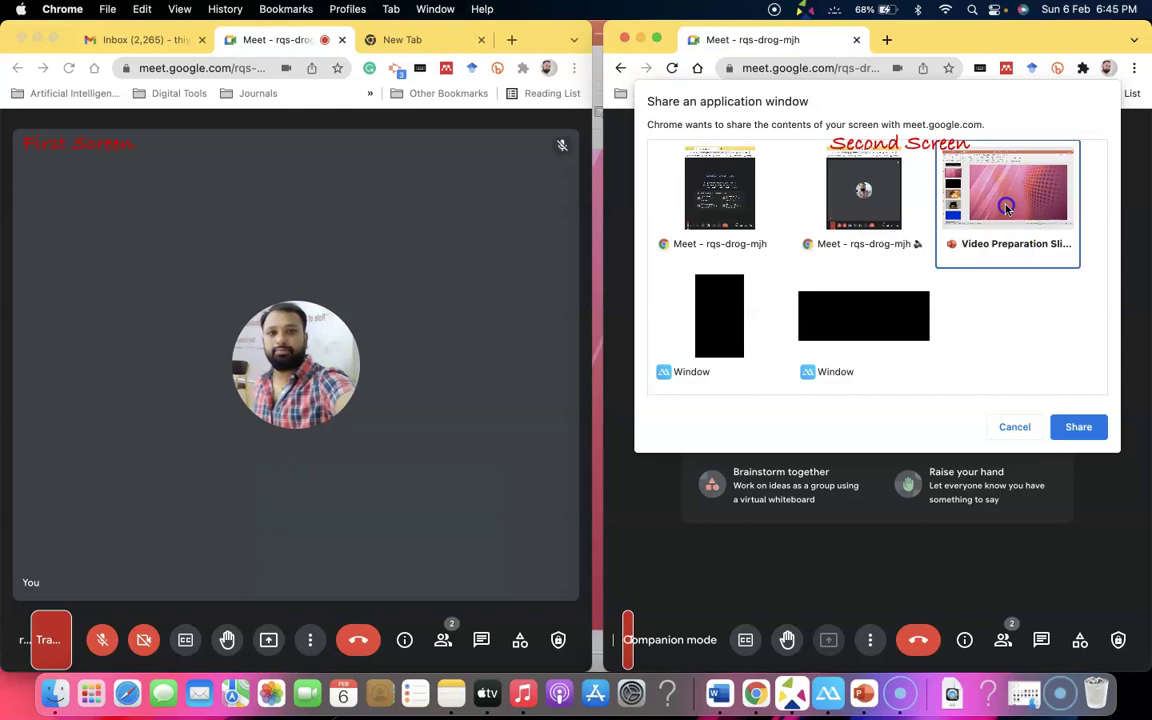
click(1077, 428)
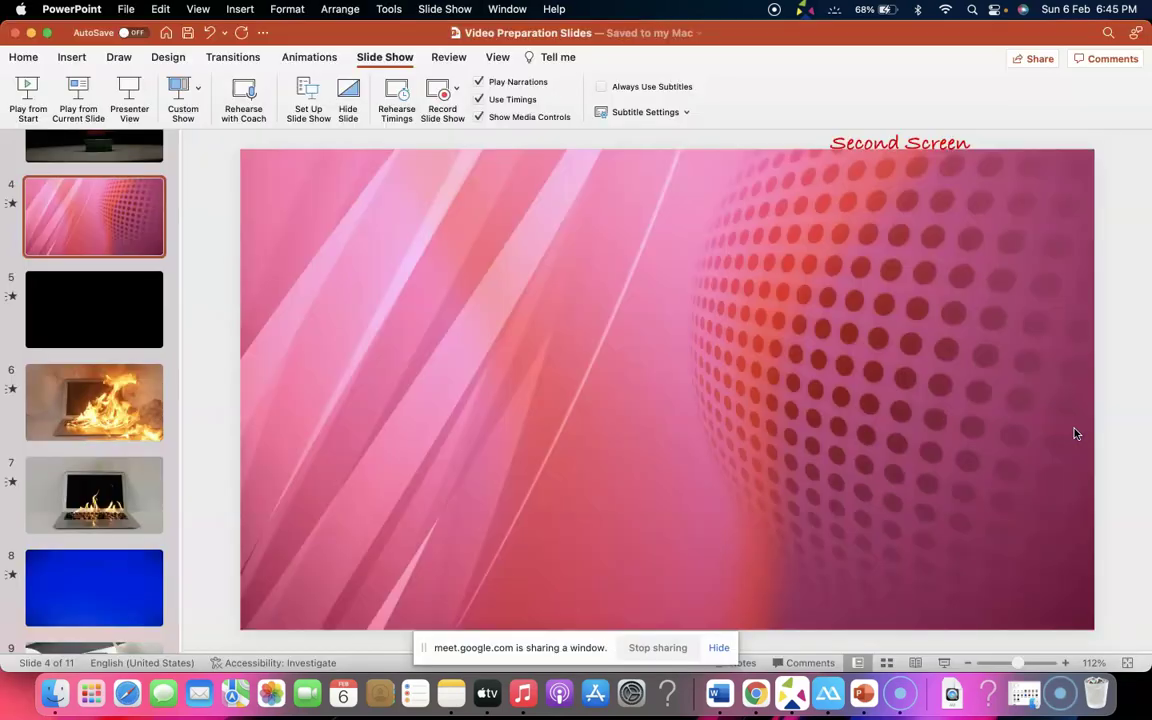
Step: Minimize PowerPoint, then move the window-sharing notice aside and hide it
click(32, 34)
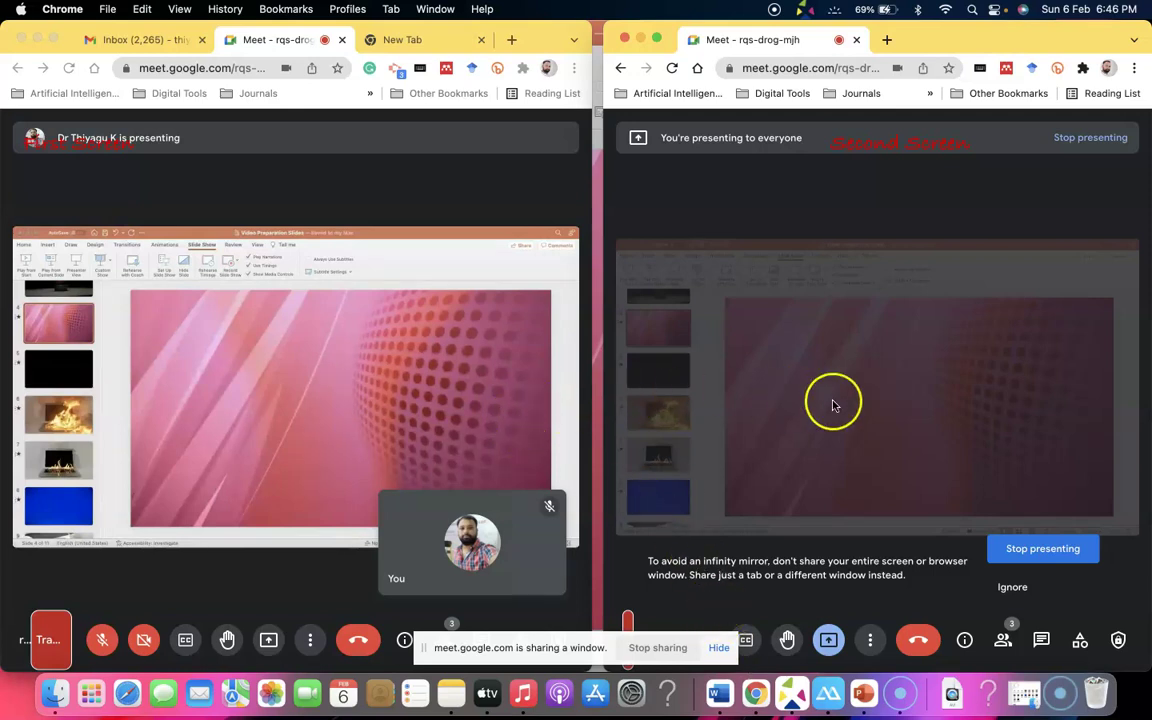
mouse_move(833, 405)
drag(565, 648, 488, 648)
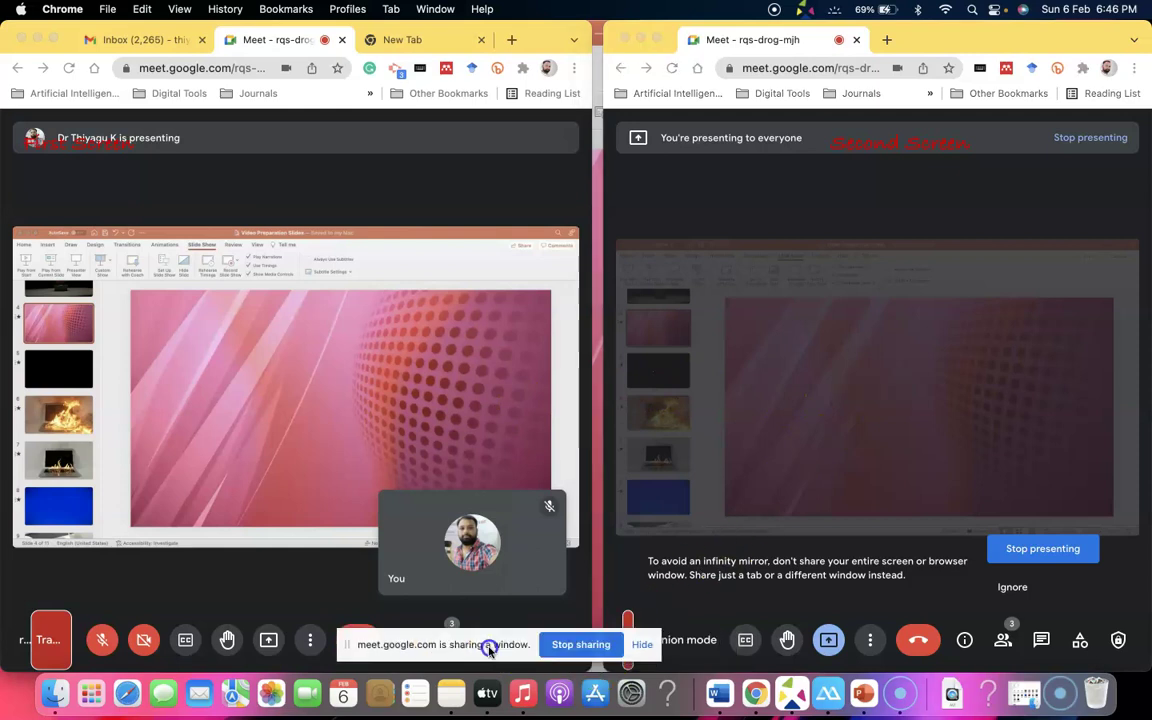
click(641, 645)
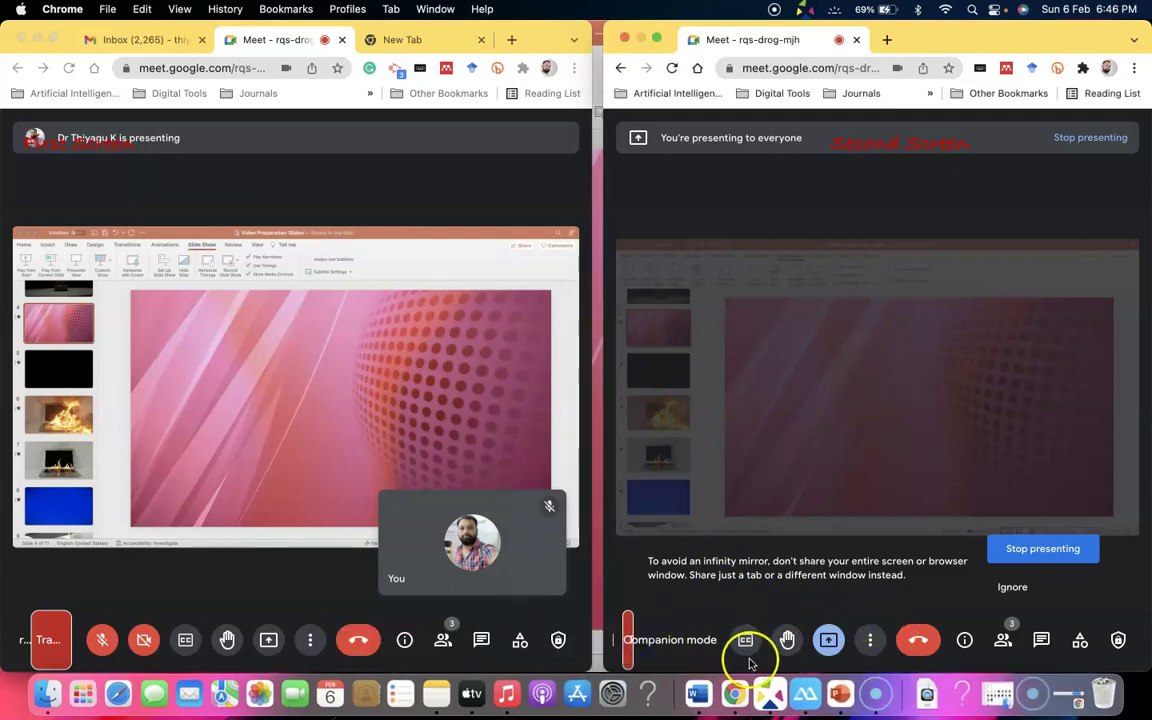